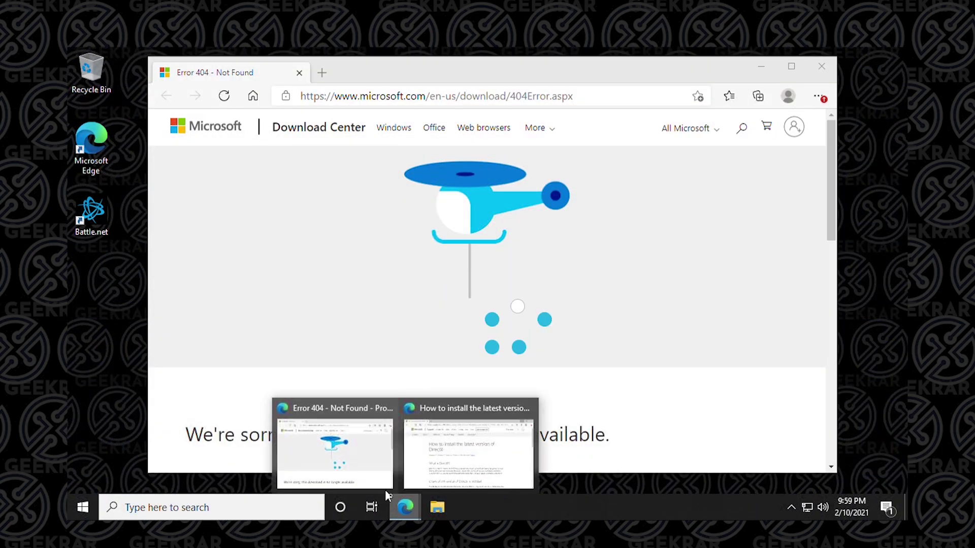
# Switch to the Edge window showing the 'Error 404 - Not Found' Download Center page
pyautogui.click(385, 482)
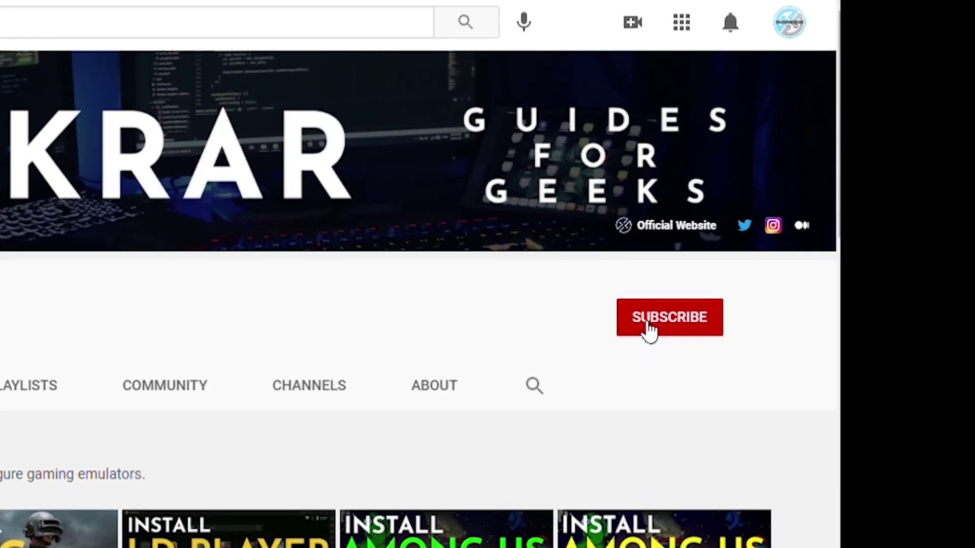
# Subscribe to the GEEKRAR channel with the notification bell set to All
pyautogui.click(700, 317)
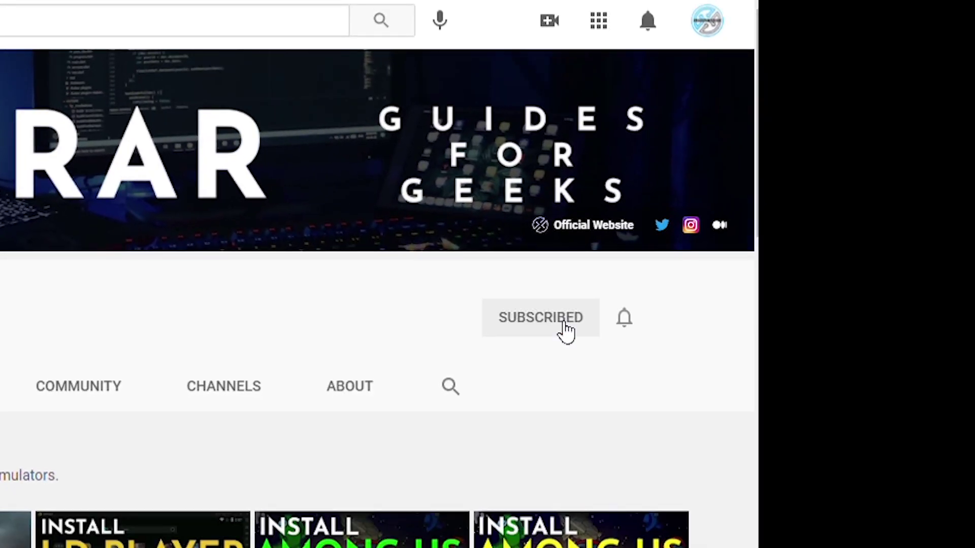
pyautogui.click(628, 343)
pyautogui.click(571, 378)
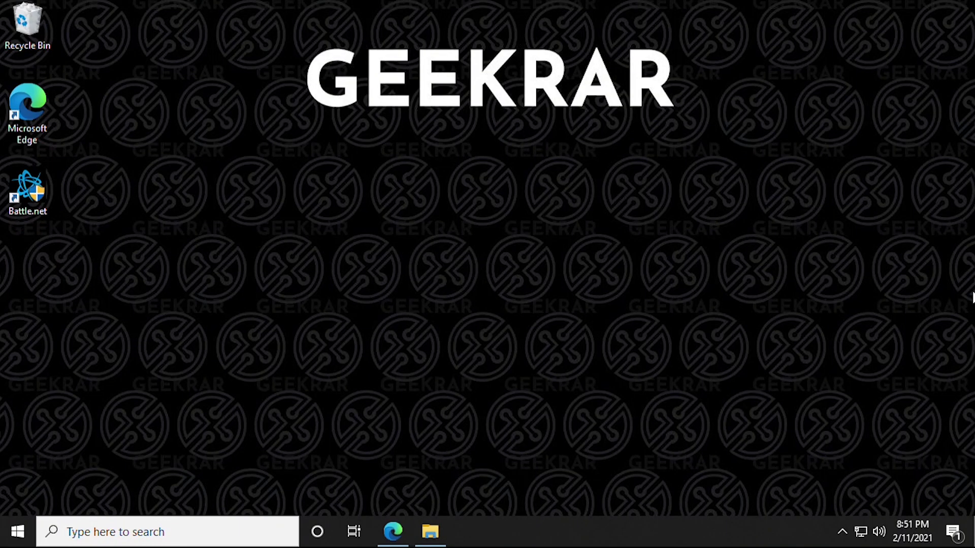
# Open the article's 'DirectX Download Version 12 for Windows 10' link in a new tab
pyautogui.click(394, 533)
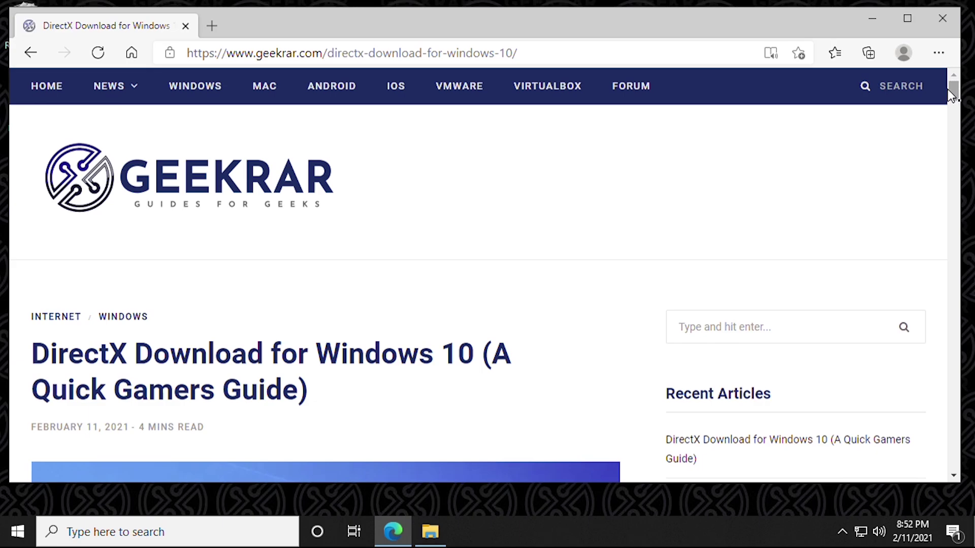
pyautogui.moveTo(952, 94); pyautogui.dragTo(967, 246)
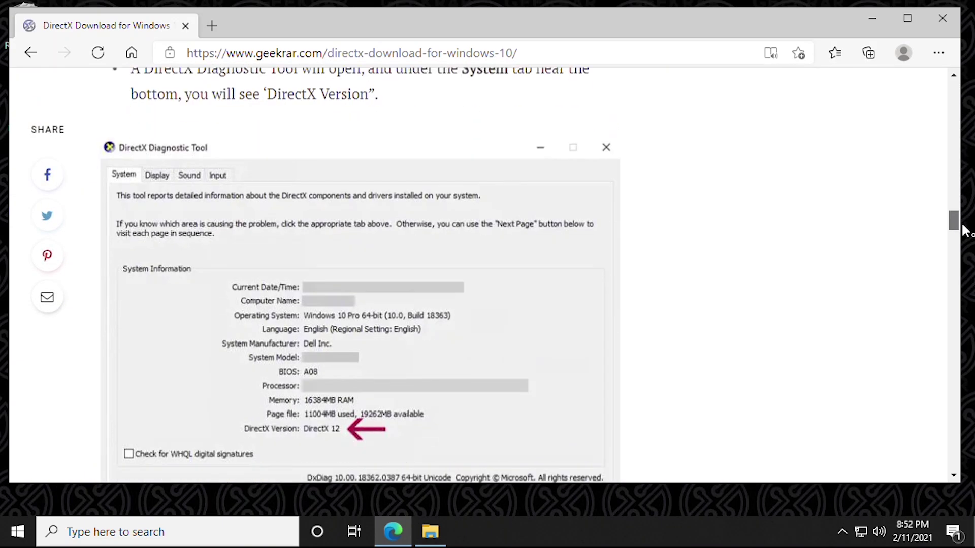
pyautogui.moveTo(967, 247); pyautogui.dragTo(967, 261)
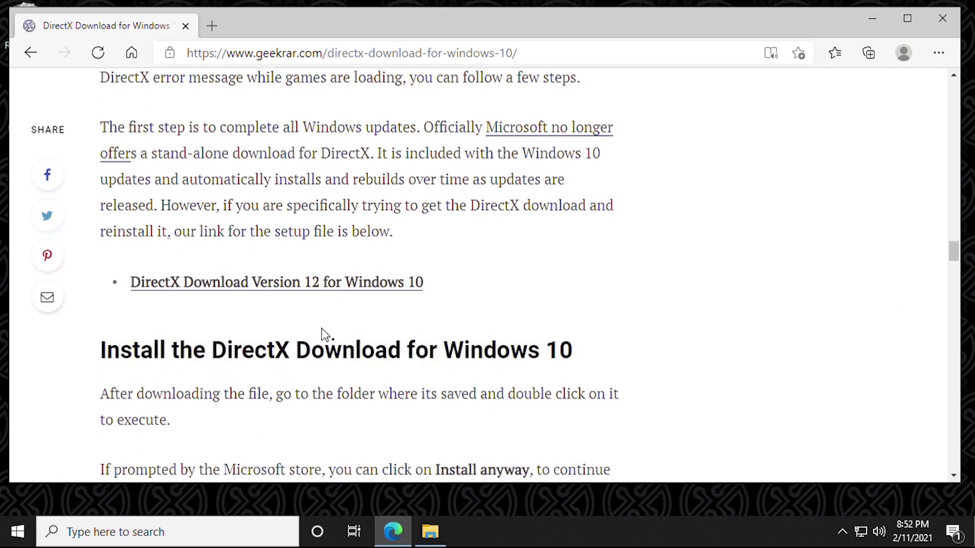
pyautogui.click(285, 283)
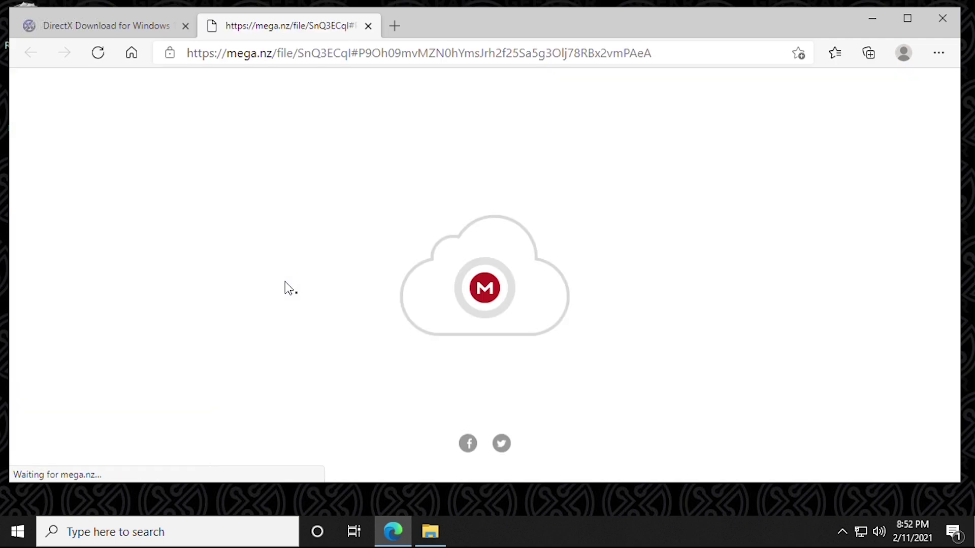
# Download dxwebsetup.exe from MEGA and open it from Edge's download bar
pyautogui.click(591, 303)
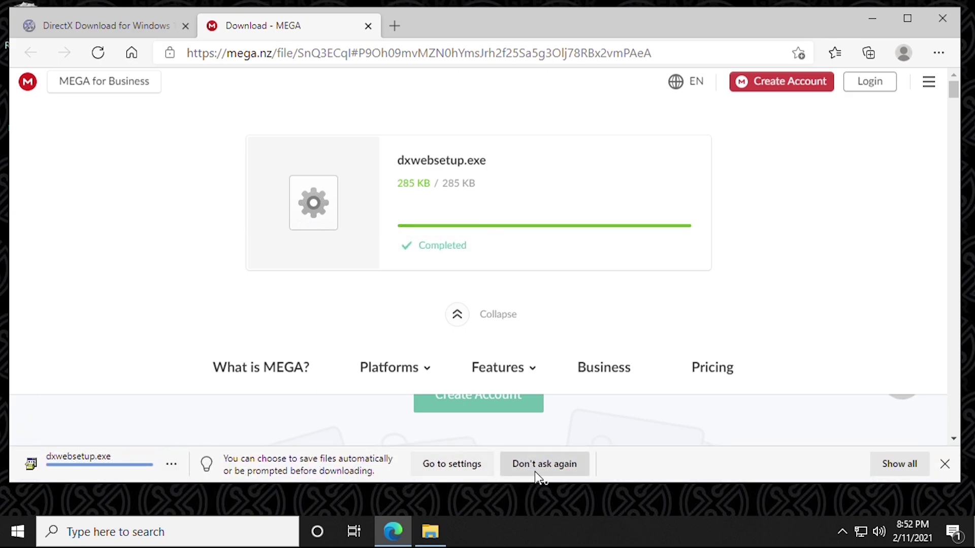
pyautogui.click(534, 464)
pyautogui.click(65, 470)
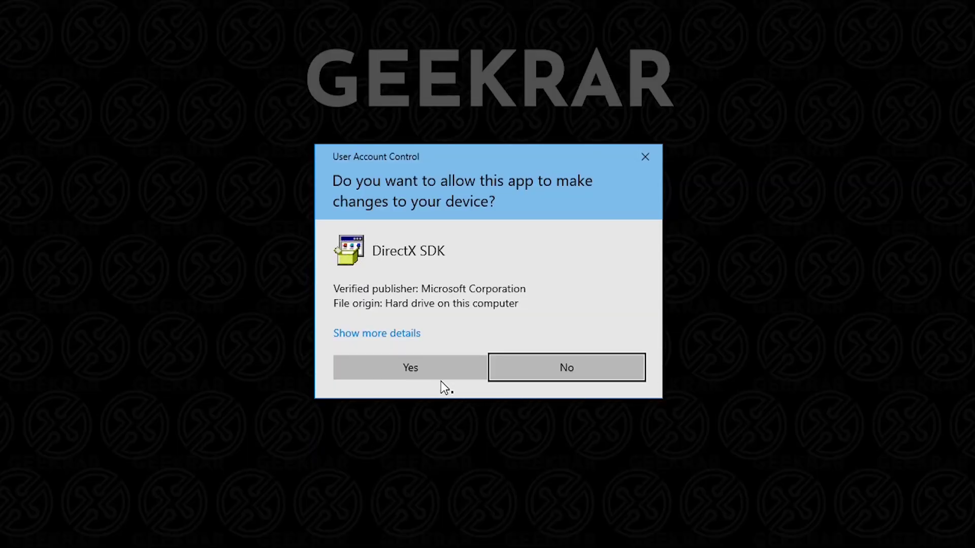
# Allow the DirectX installer via UAC and accept its license agreement
pyautogui.click(437, 376)
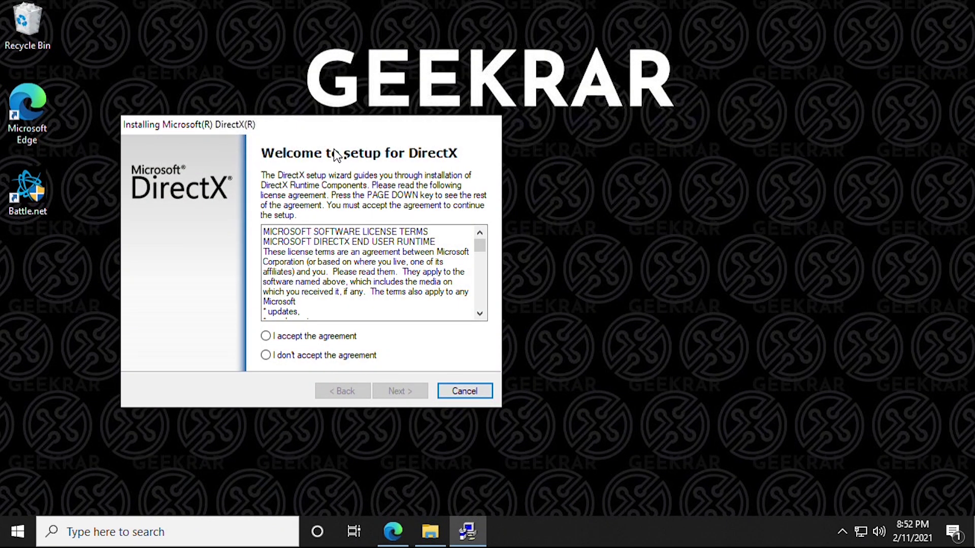
pyautogui.moveTo(333, 129); pyautogui.dragTo(504, 98)
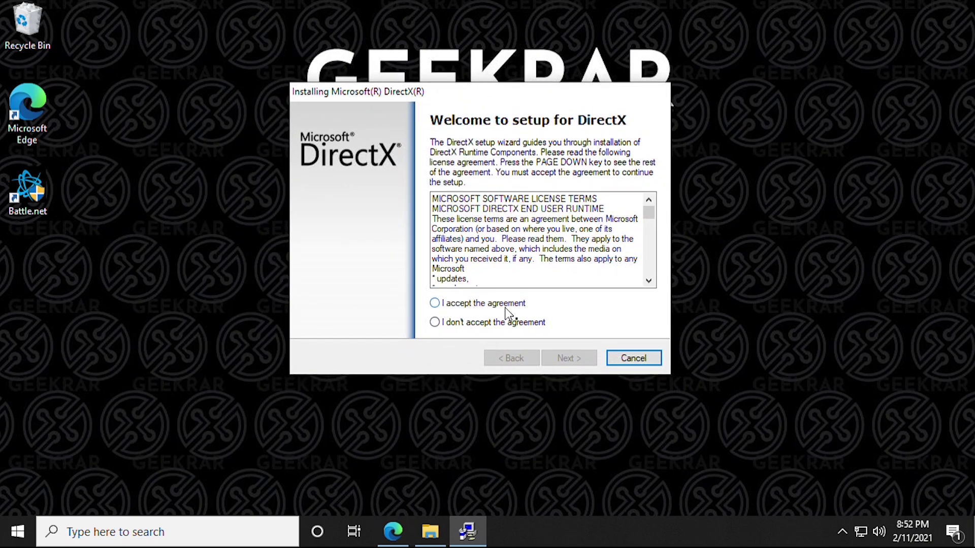
pyautogui.click(435, 304)
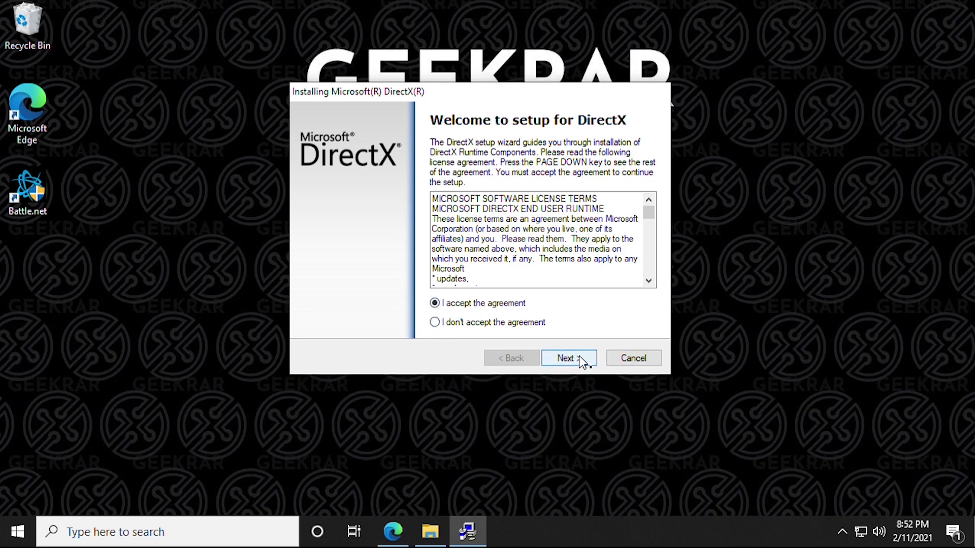
pyautogui.click(574, 361)
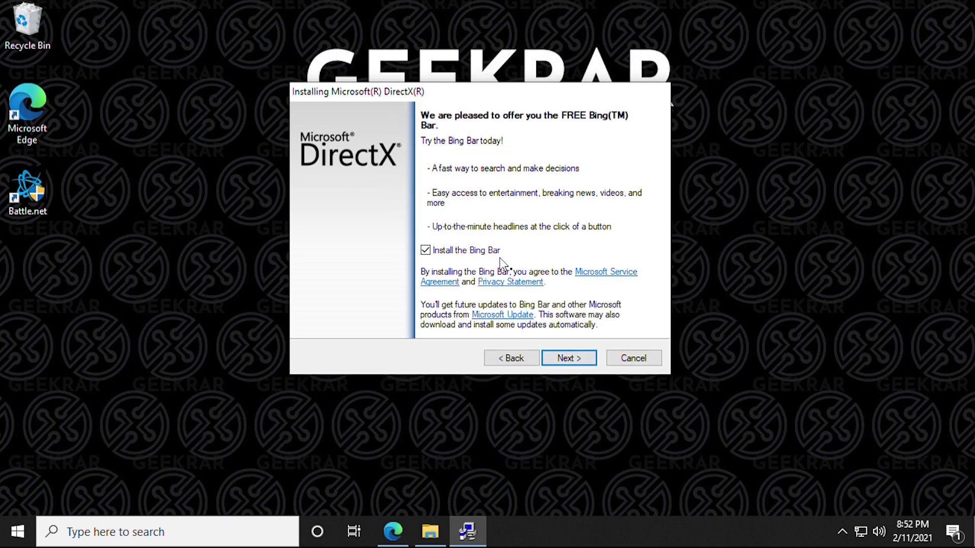
# Uncheck 'Install the Bing Bar' and continue to the optional components page
pyautogui.click(425, 250)
pyautogui.click(580, 360)
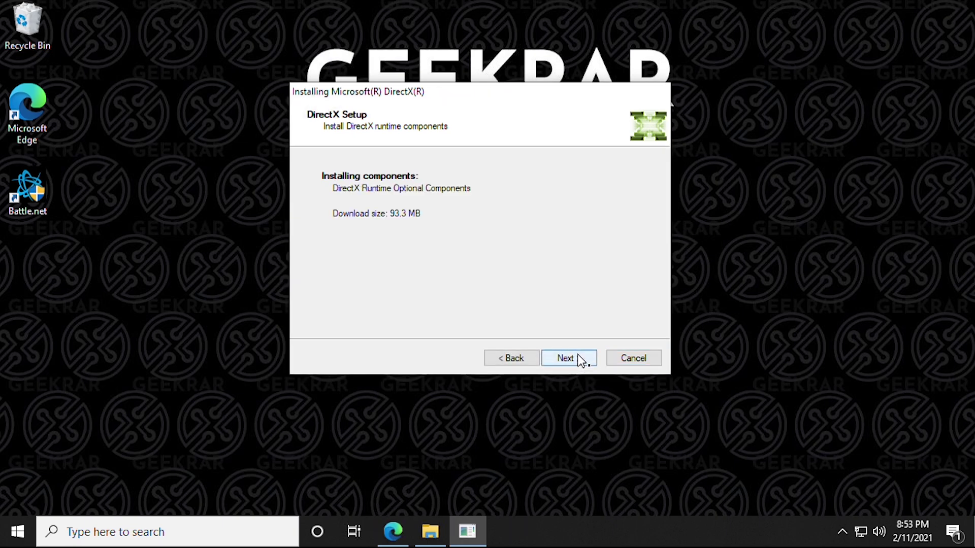
# Install the 93.3 MB DirectX runtime components and finish the wizard
pyautogui.click(581, 360)
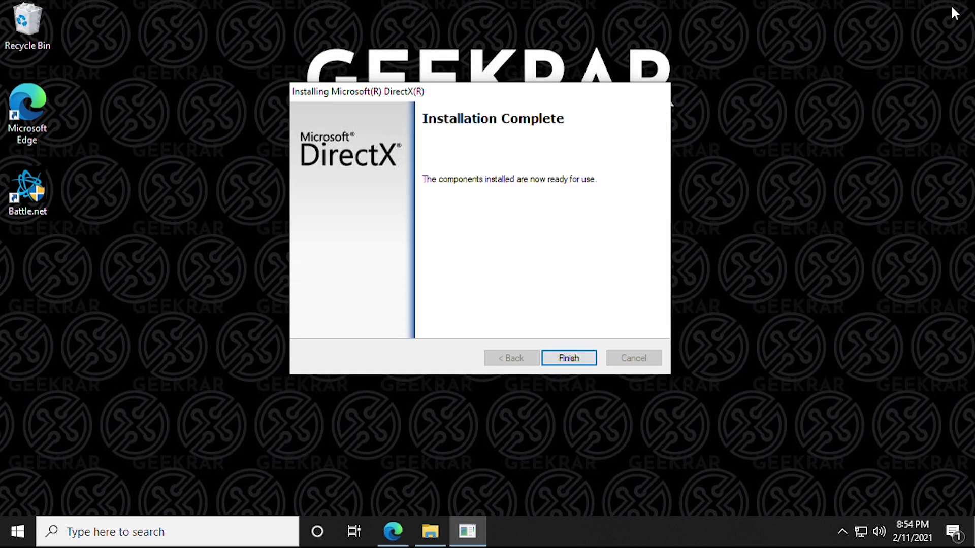
pyautogui.click(581, 361)
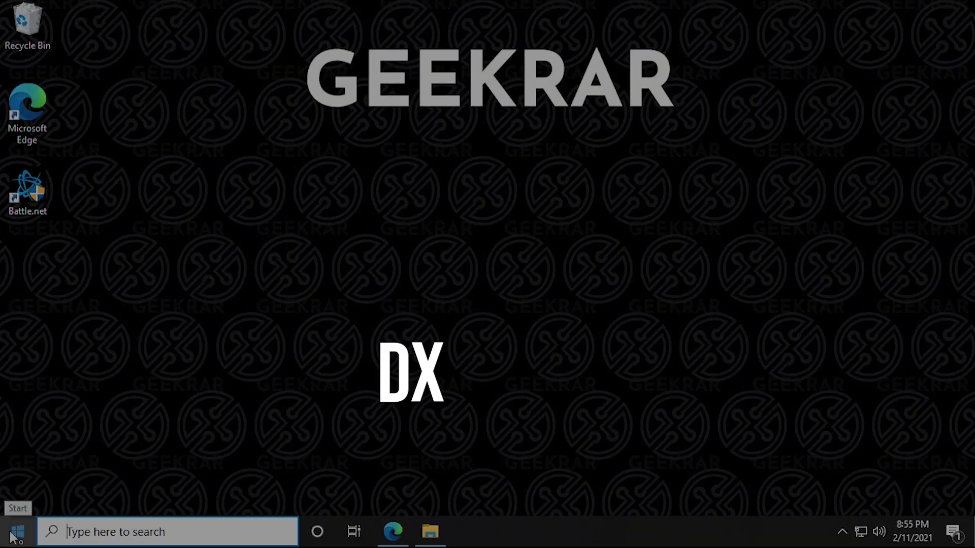
# Launch dxdiag from a Start menu search
pyautogui.click(13, 534)
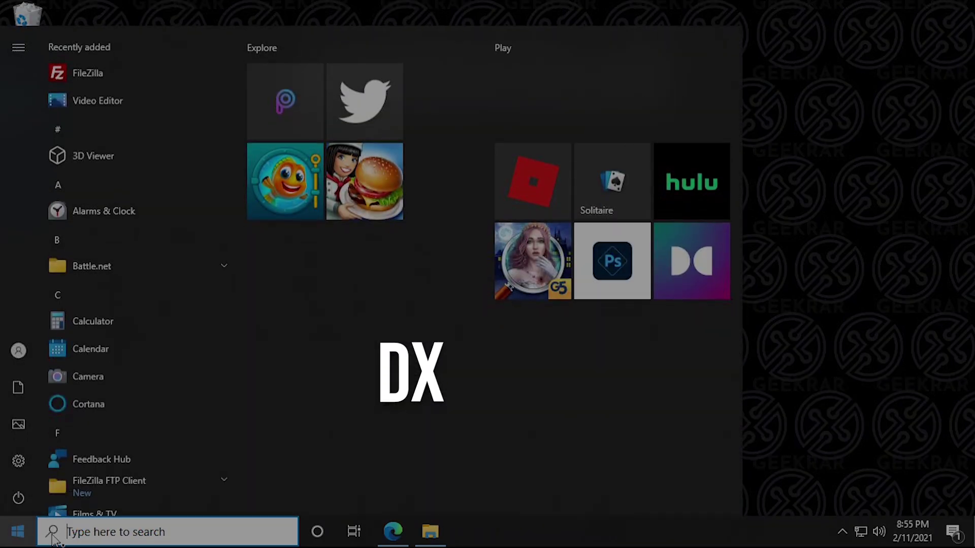
pyautogui.write('dxdiag')
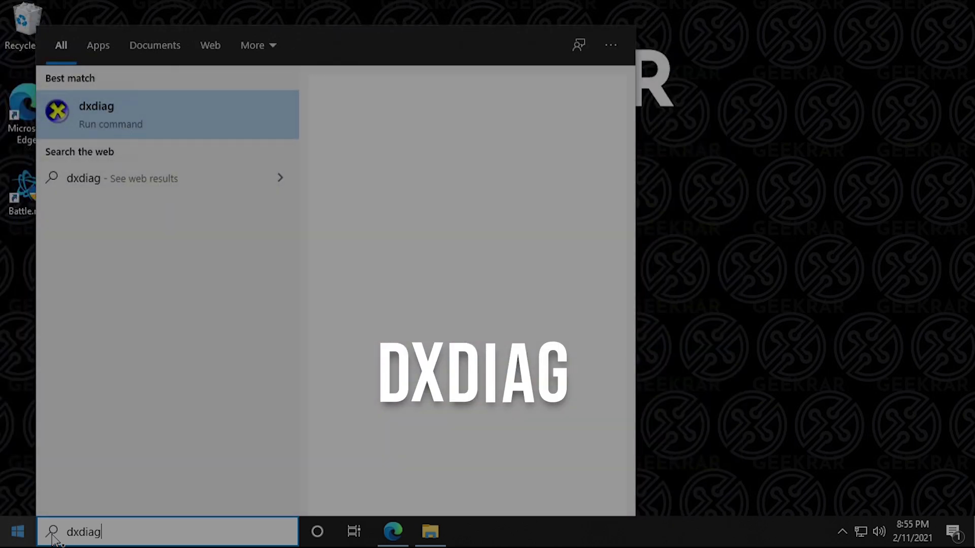
pyautogui.click(211, 120)
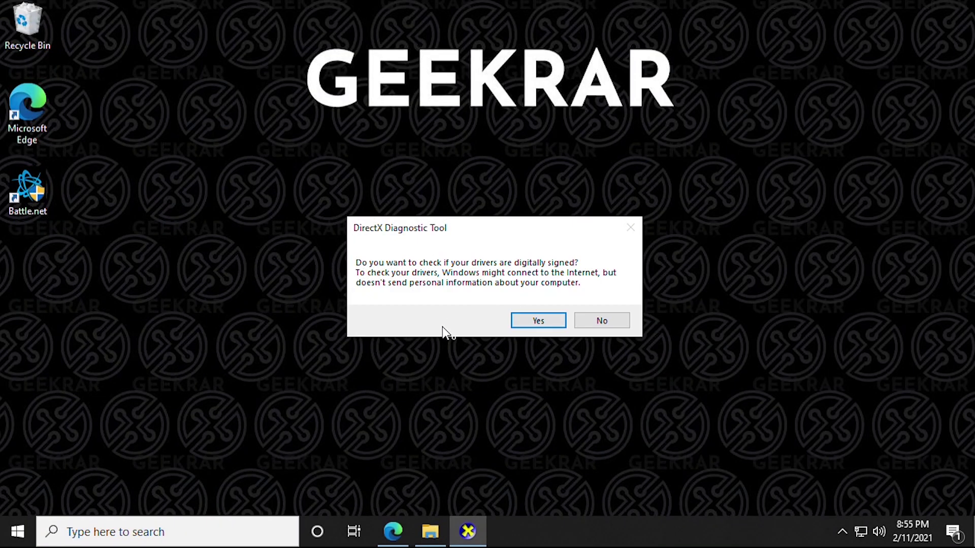
# Answer Yes to checking driver digital signatures in the DirectX Diagnostic Tool
pyautogui.click(551, 324)
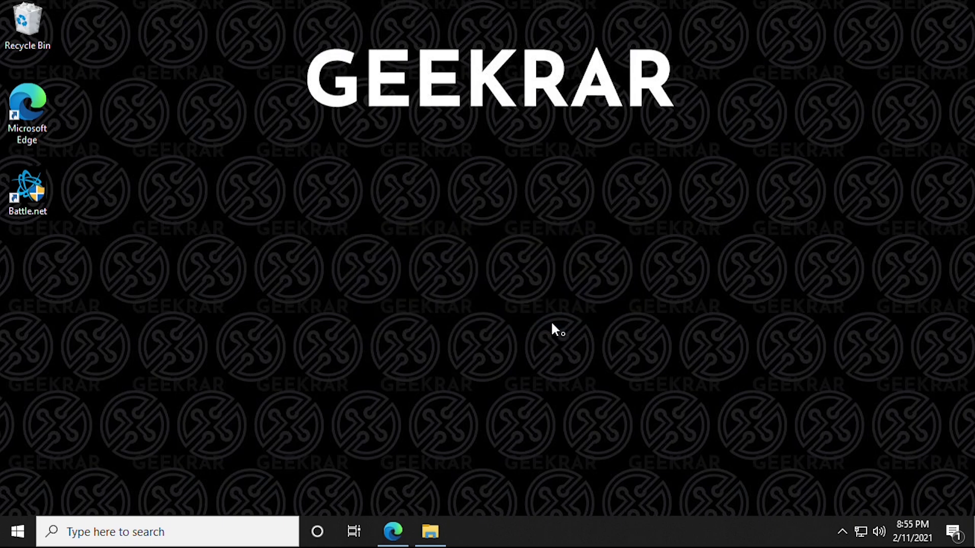